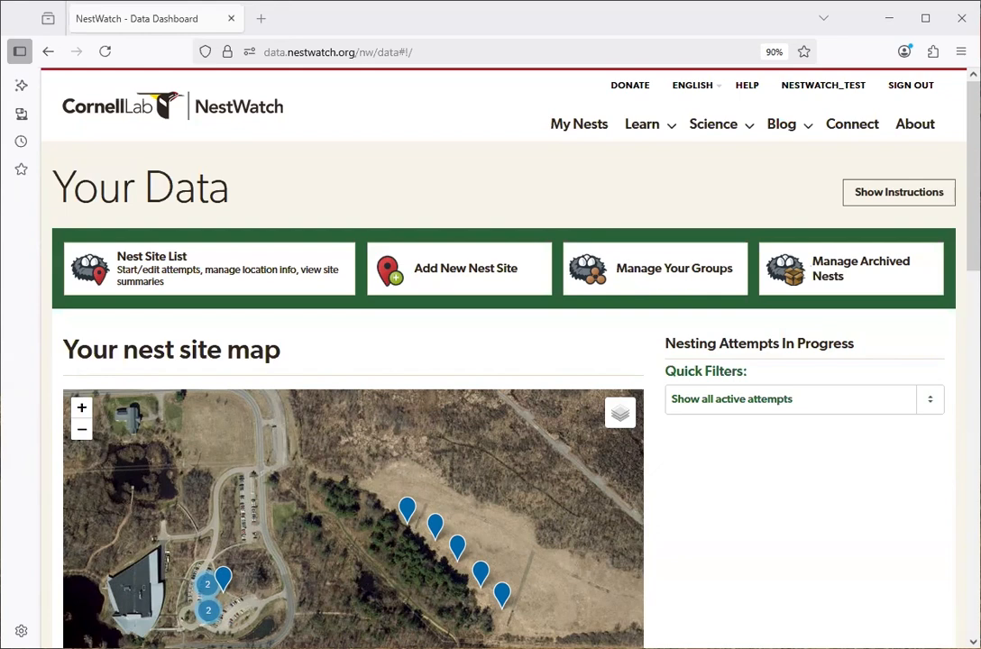
Review the full nest site list, close it, and look over the nest site map and its group filters
left_click(164, 270)
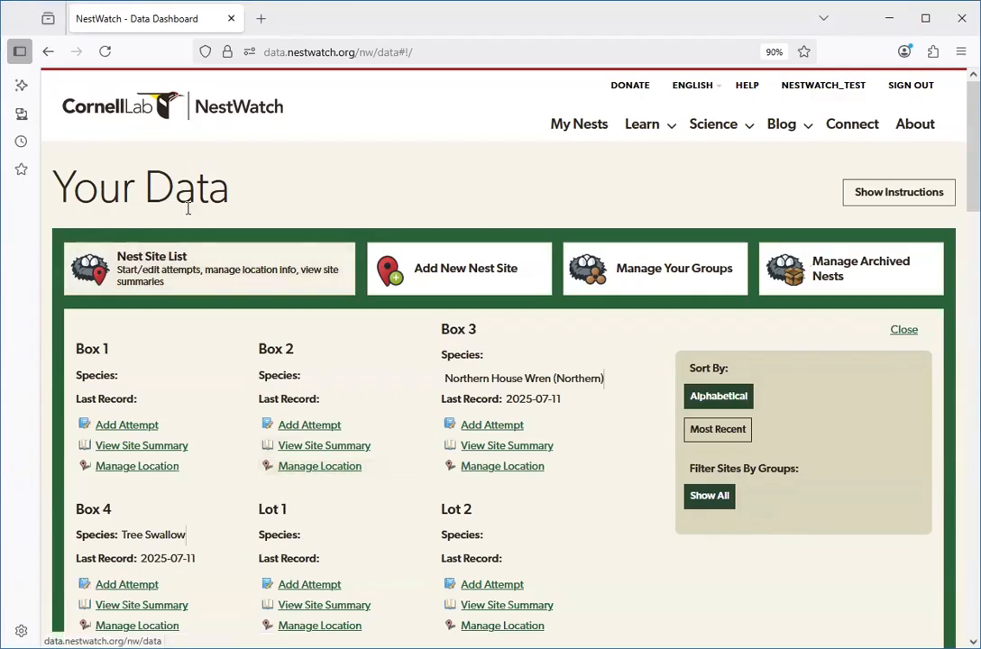
left_click(215, 280)
left_click_drag(973, 176, 974, 239)
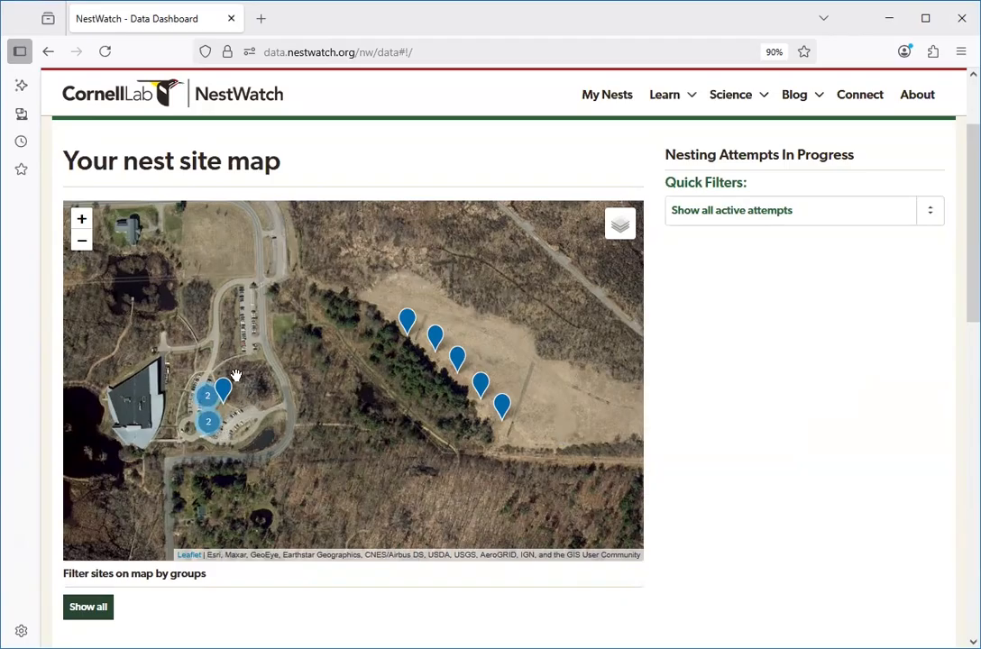
left_click_drag(973, 222, 972, 226)
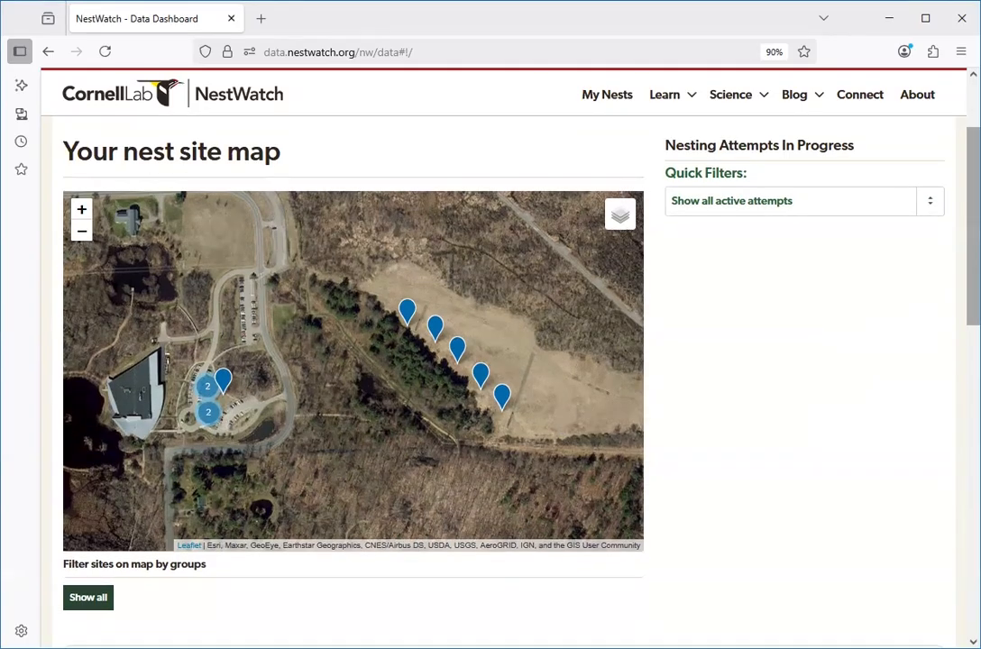
scroll(505, 361, "up", 3)
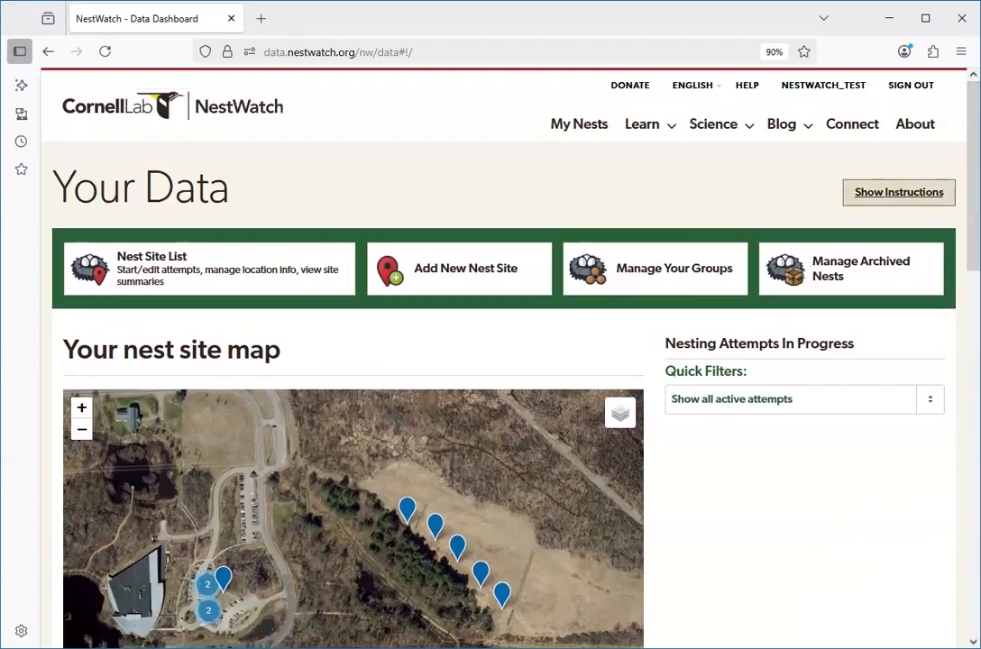
Create a nest group titled with the first person's name followed by "Nests"
left_click(655, 282)
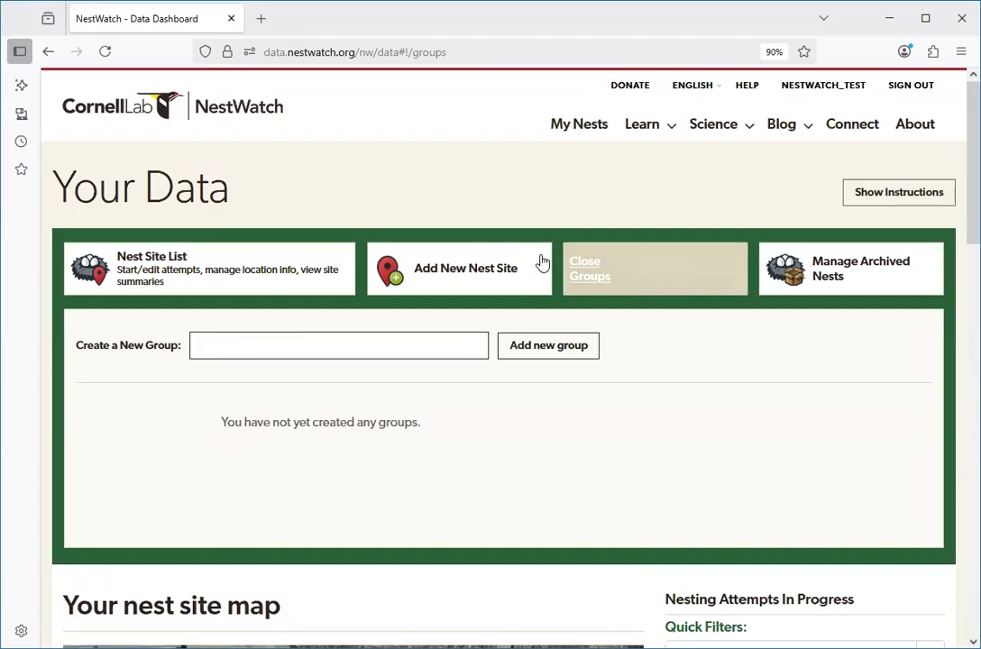
left_click(107, 359)
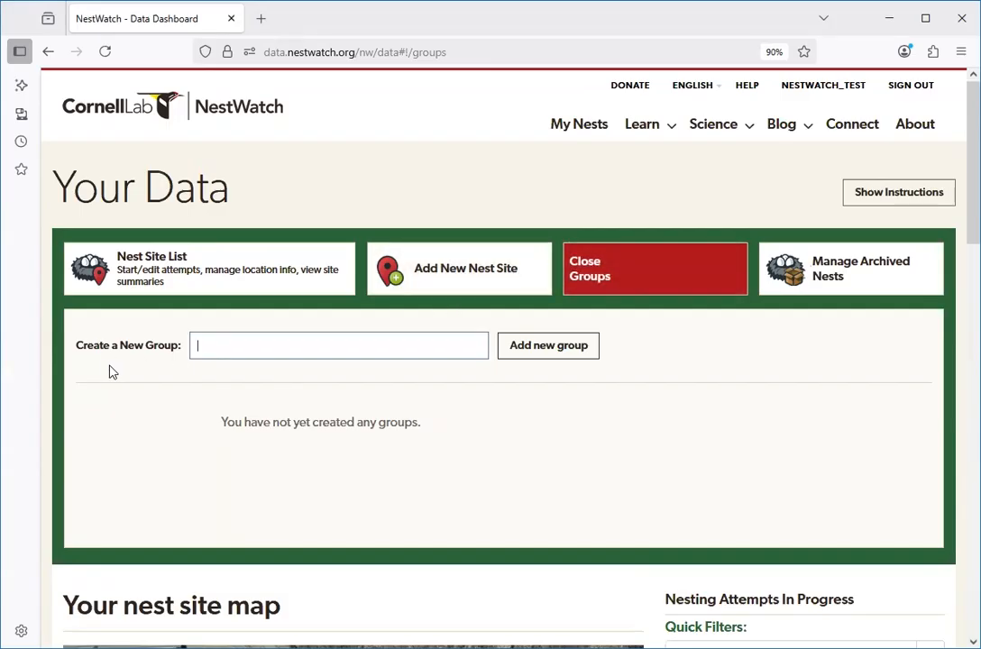
left_click(246, 347)
type("M")
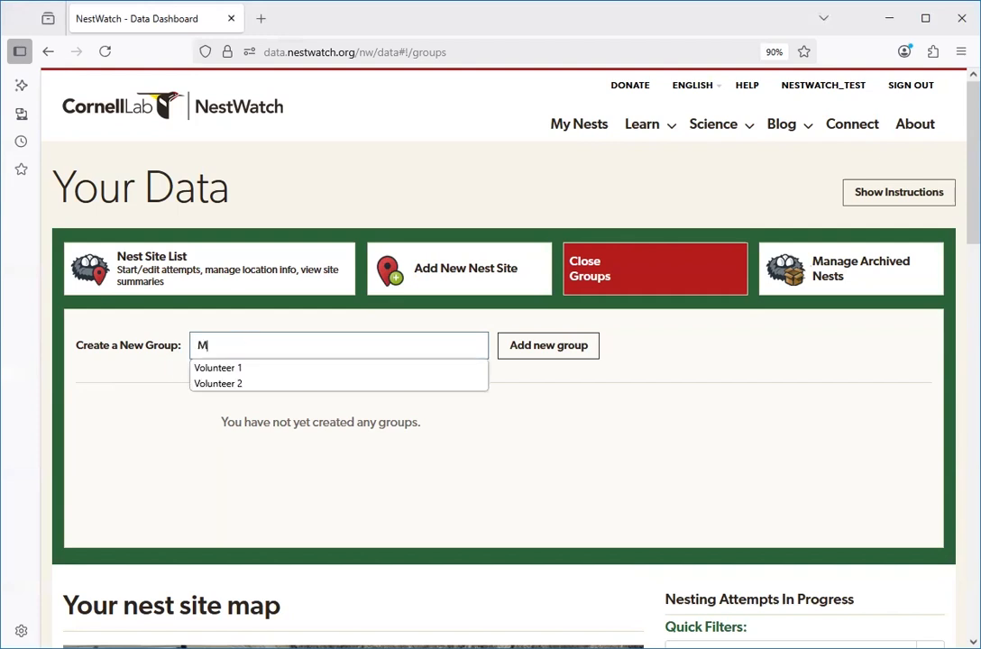
type("olly's Nests")
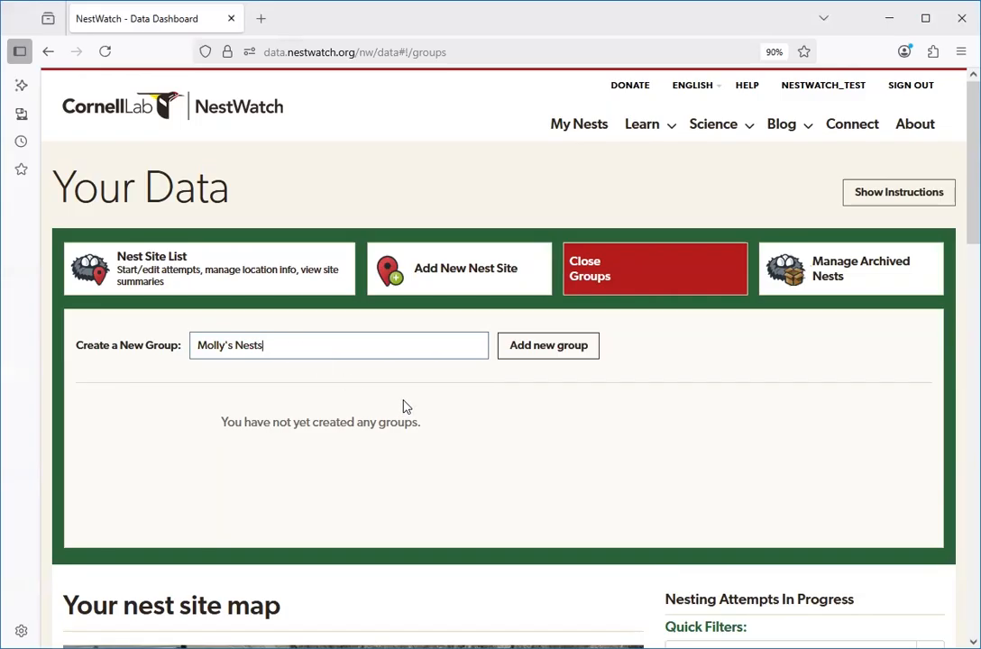
left_click(557, 352)
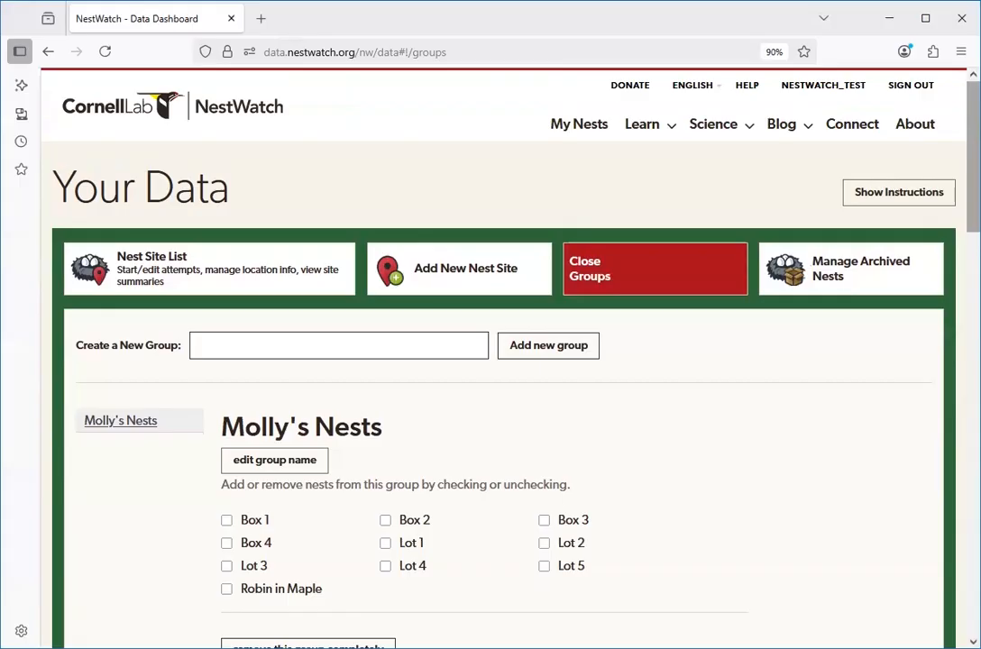
Add Box 1, Box 2, Box 3, Box 4 and Robin in Maple to the new group
scroll(490, 361, "down", 2)
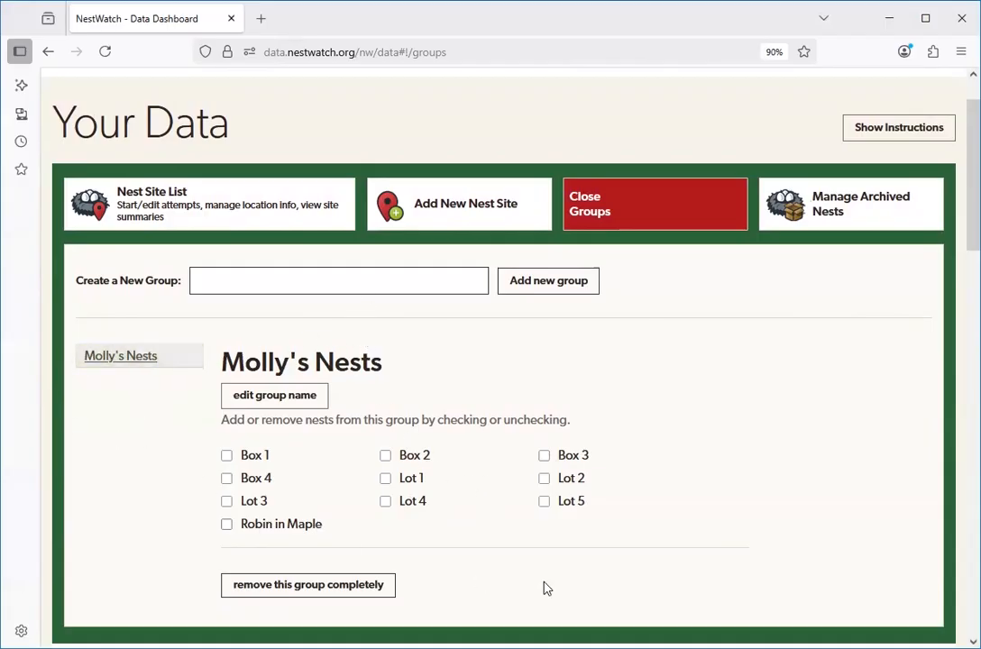
left_click(226, 456)
left_click(385, 490)
left_click(543, 490)
left_click(226, 513)
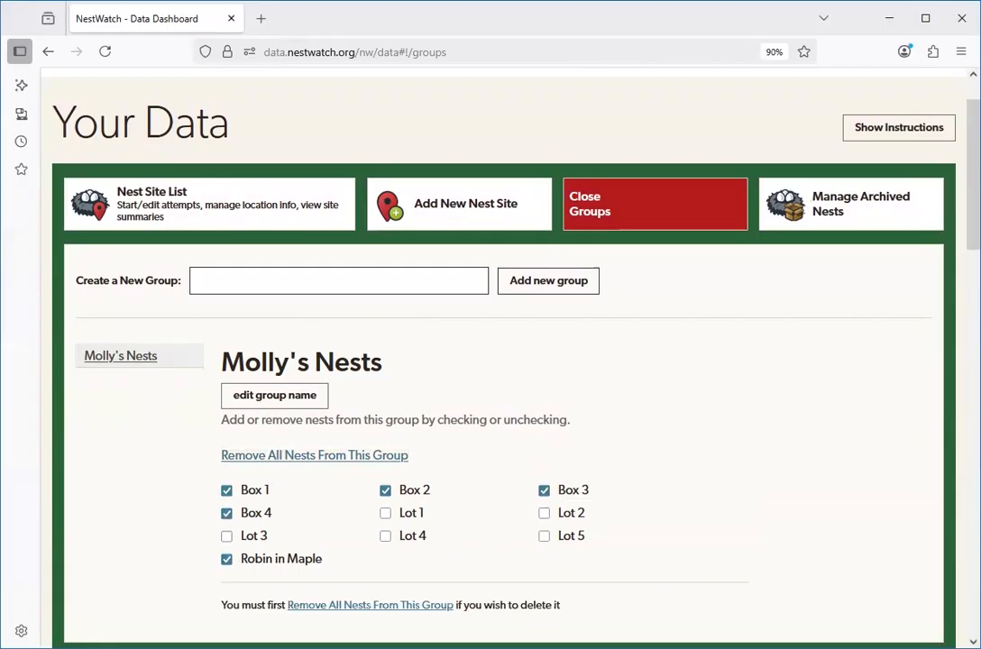
Create a second nest group titled with the other person's name followed by "Nests"
left_click(393, 285)
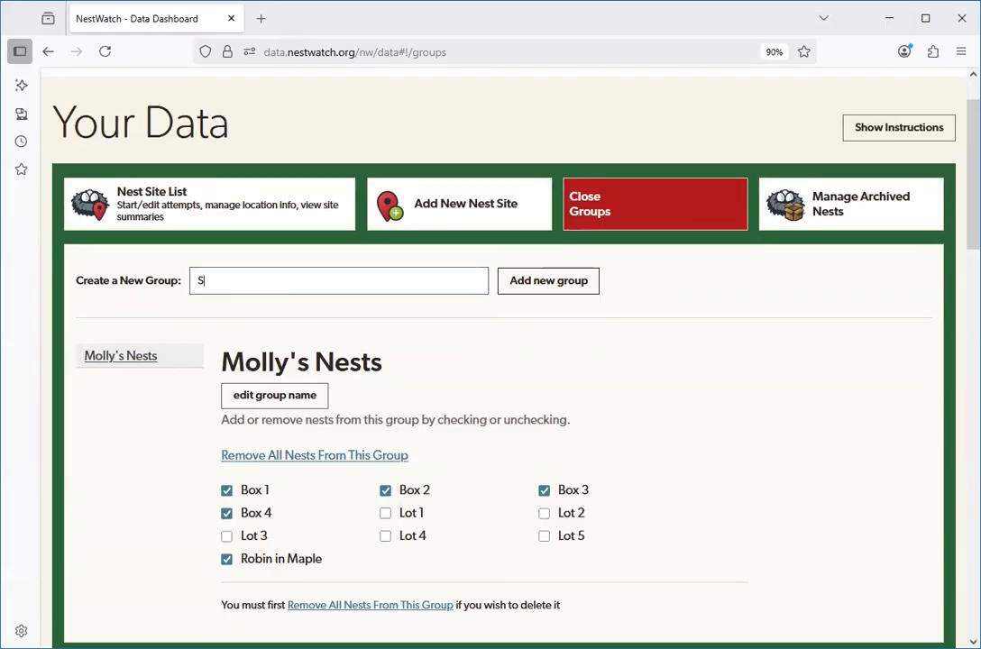
type("Stephen's Nests")
left_click(548, 282)
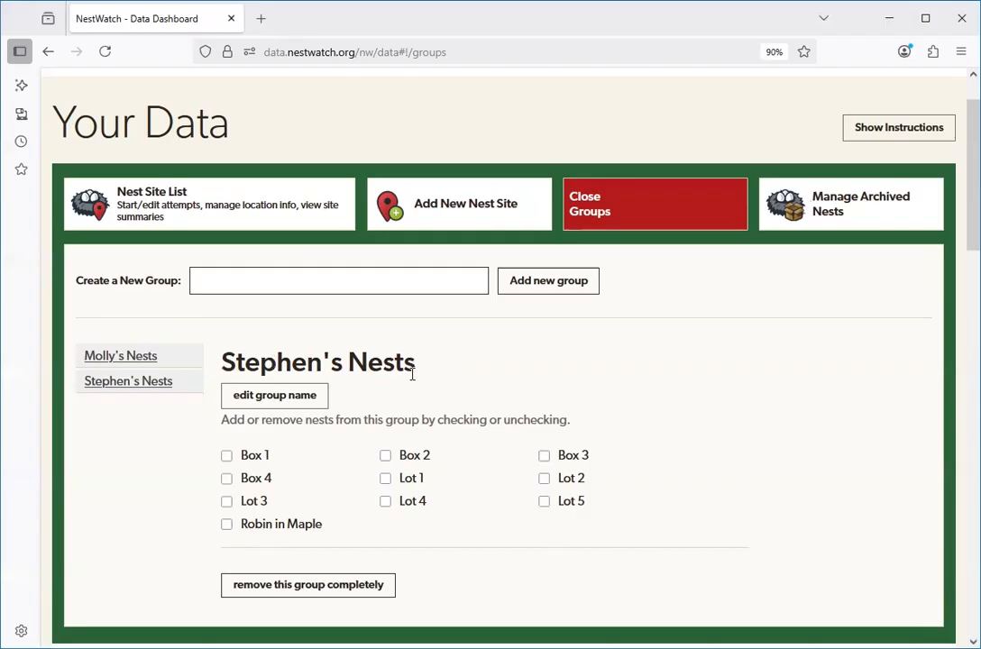
Add Lot 1, Lot 2, Lot 3, Lot 4 and Lot 5 to the second group
left_click(385, 479)
left_click(544, 513)
left_click(227, 536)
left_click(386, 538)
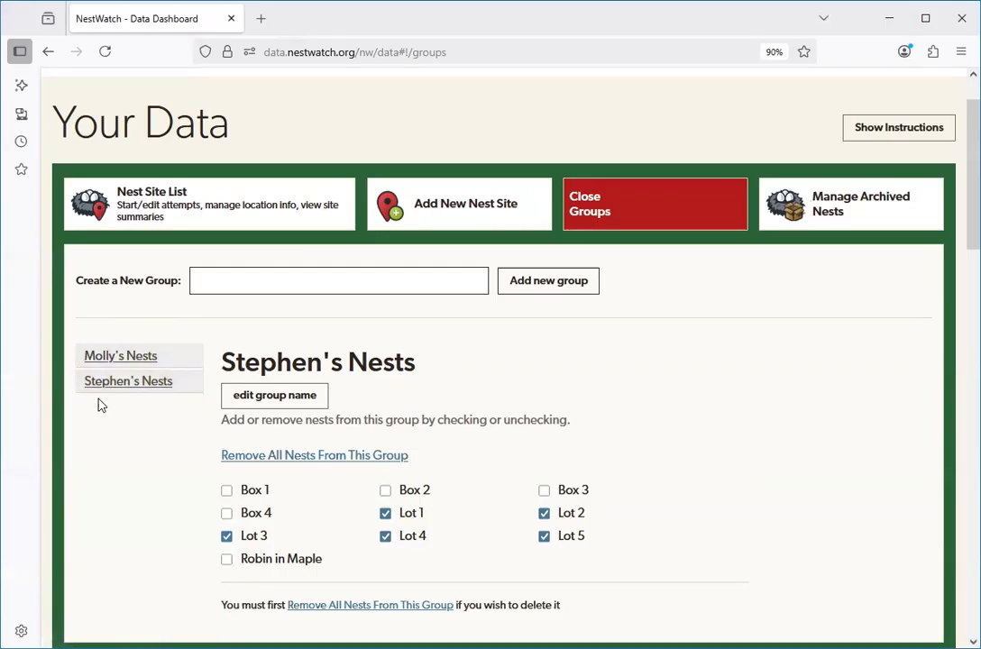
Check which nests are assigned to each of the two groups, and close group management
left_click(118, 359)
left_click(116, 379)
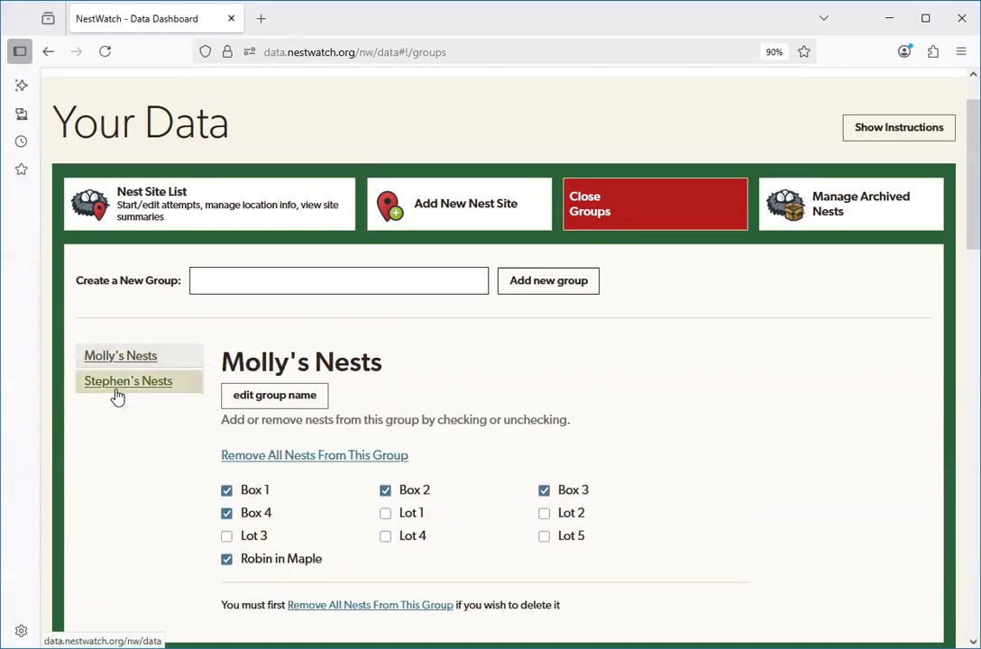
left_click(120, 361)
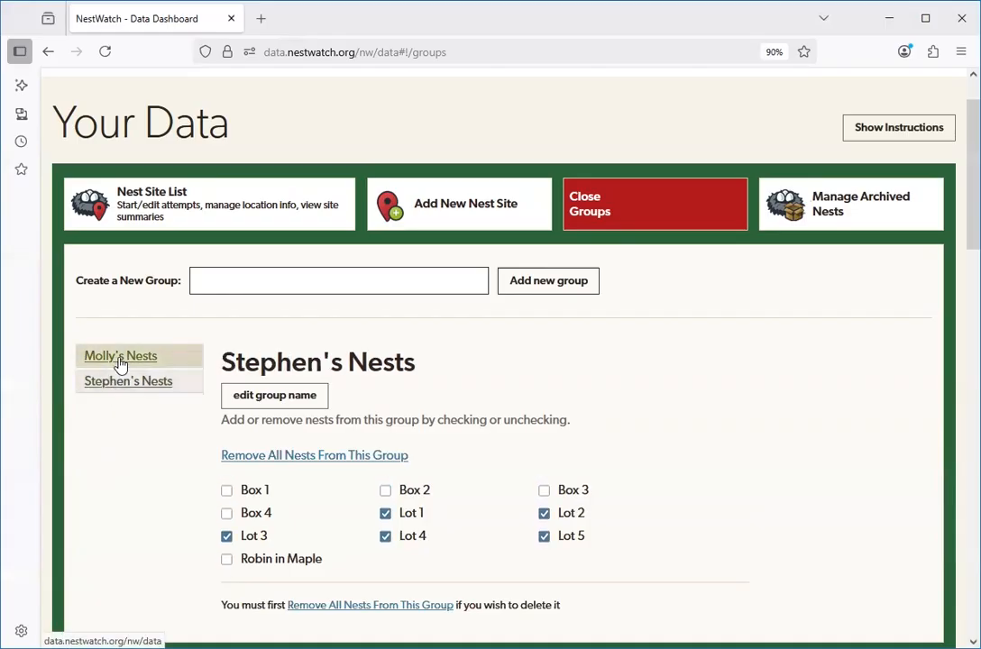
left_click(114, 383)
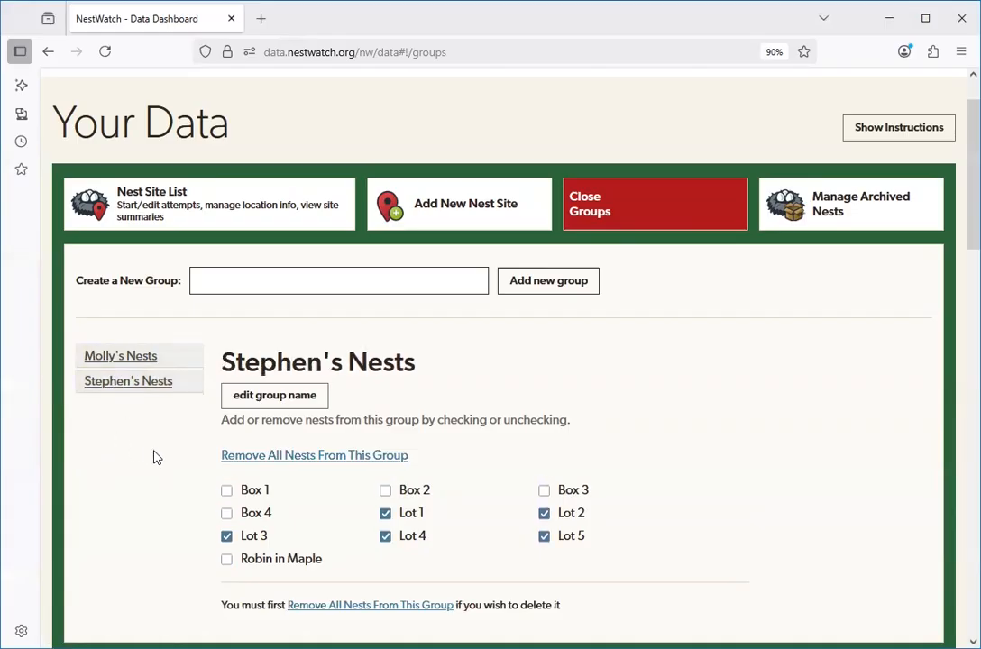
scroll(750, 464, "down", 1)
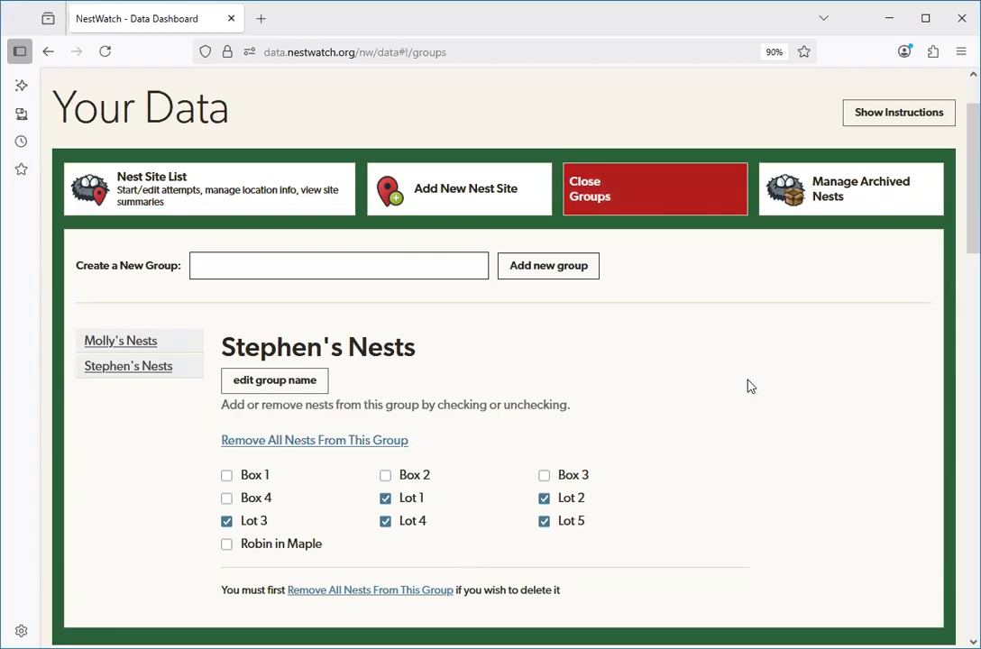
left_click(649, 205)
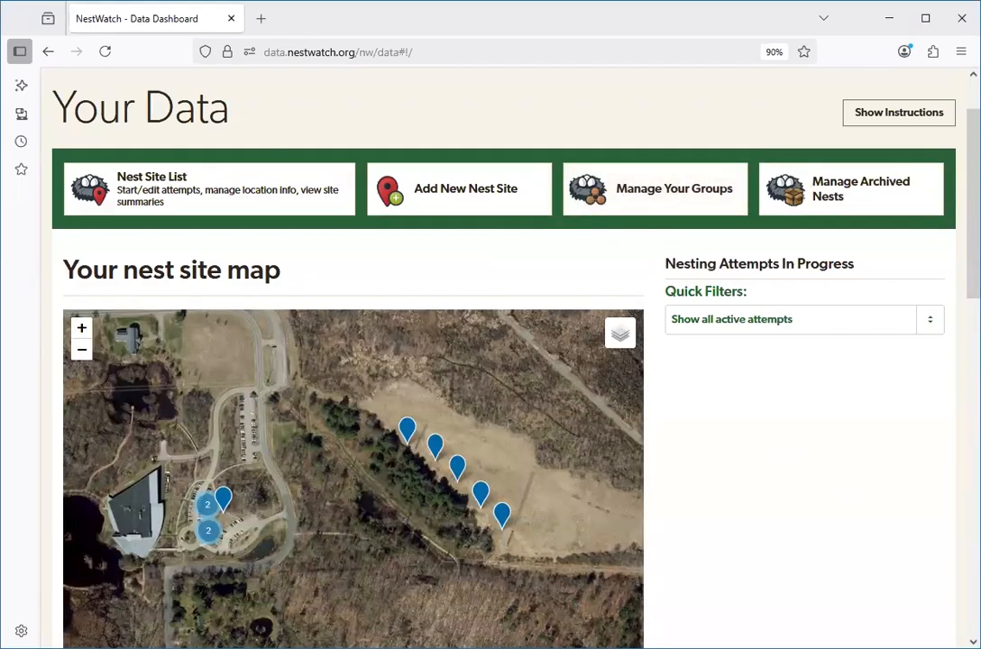
Filter the nest site map by the first group and the second group, and show all sites again
scroll(945, 256, "down", 3)
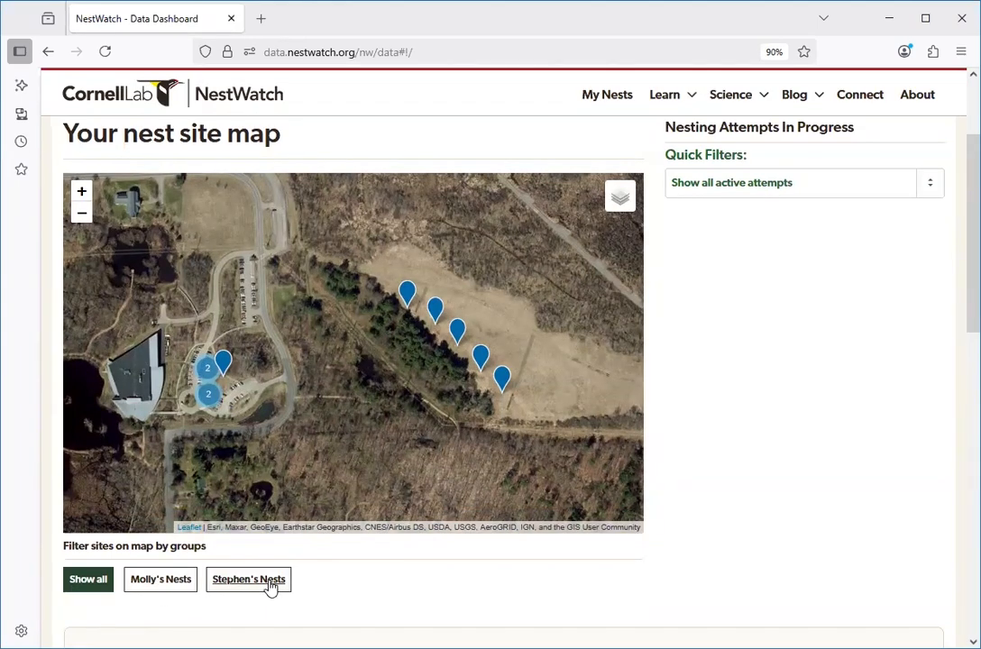
left_click(161, 584)
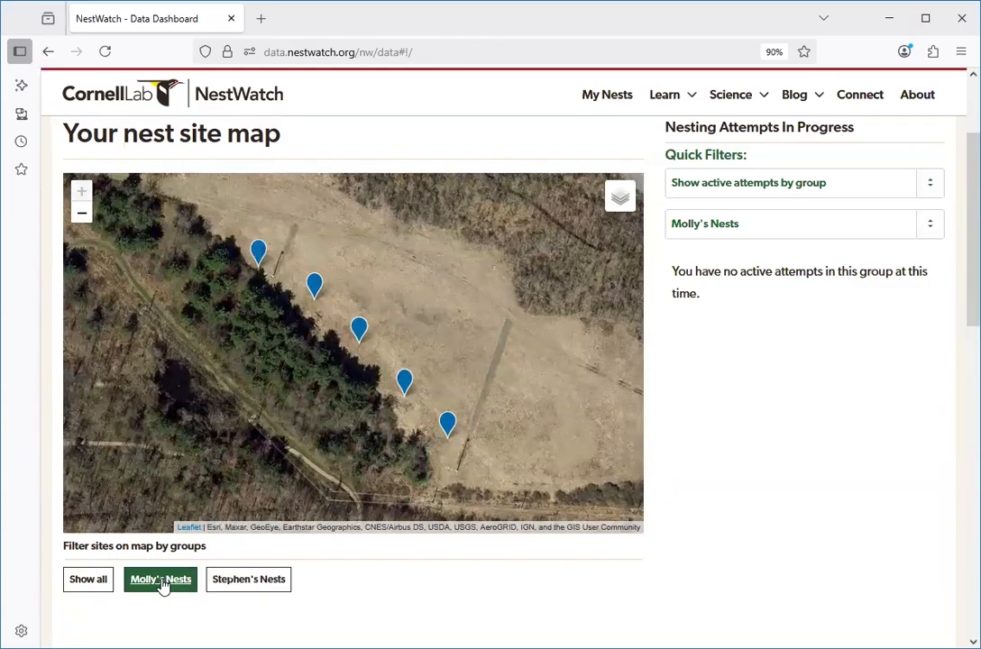
left_click(267, 586)
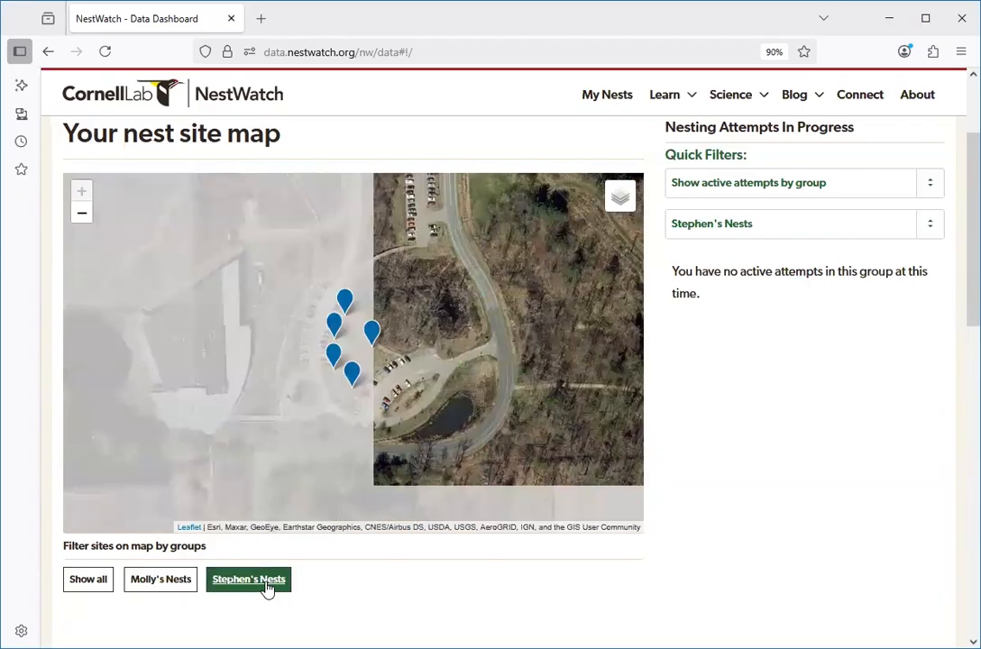
left_click(86, 581)
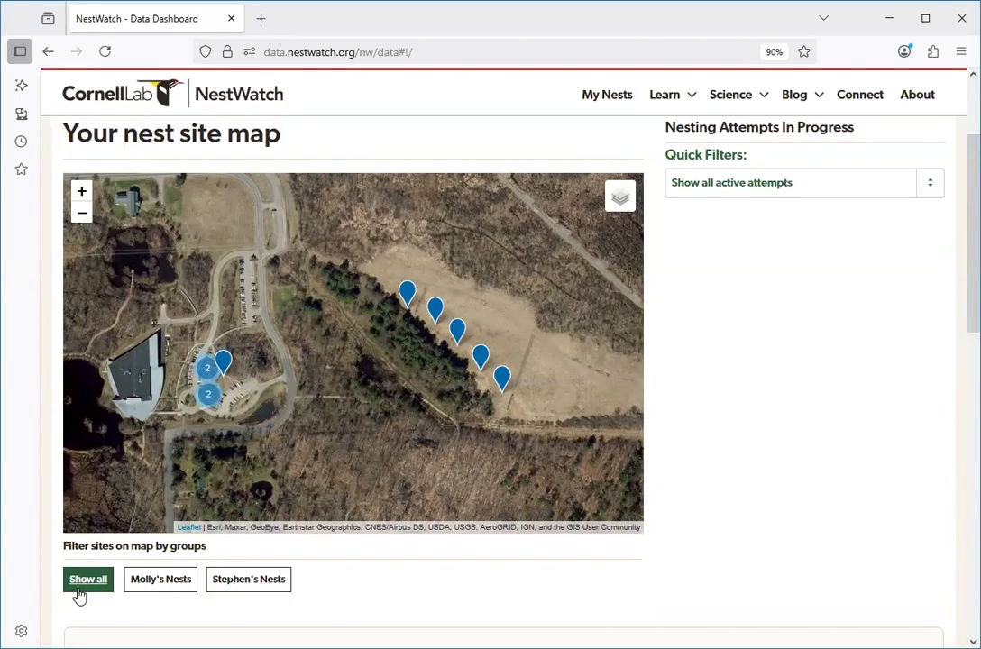
Filter the nest site list by each of the two groups in turn, and return it to showing all sites
scroll(81, 596, "up", 3)
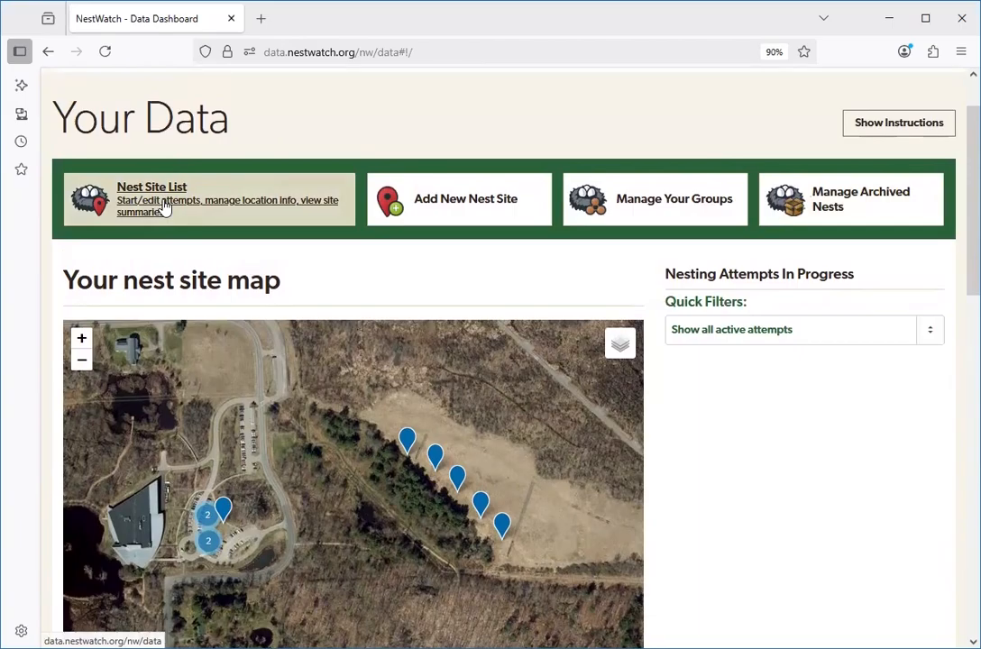
left_click(165, 208)
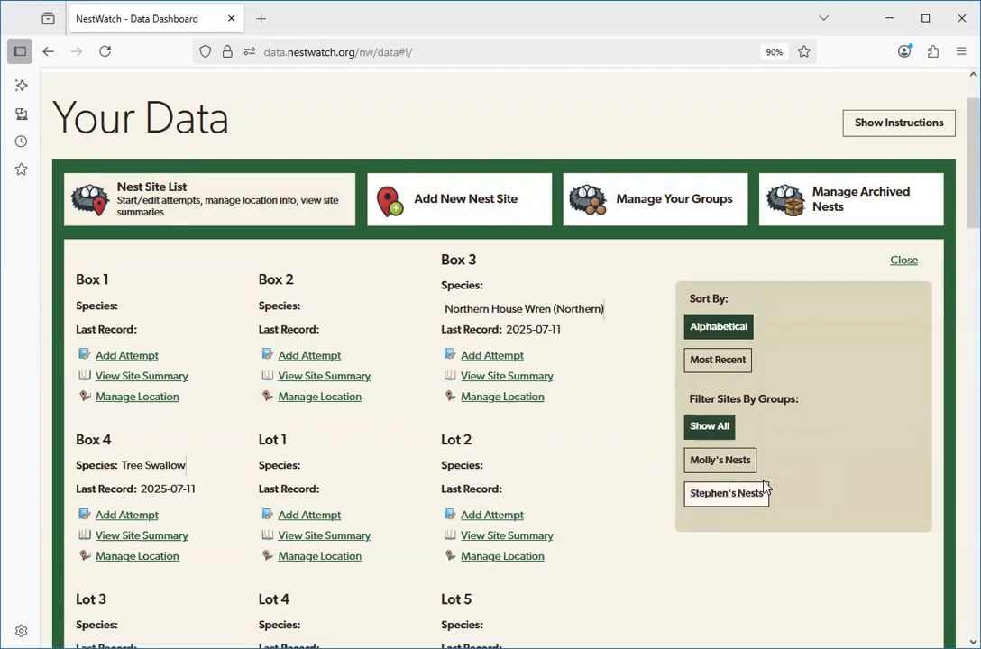
left_click(716, 463)
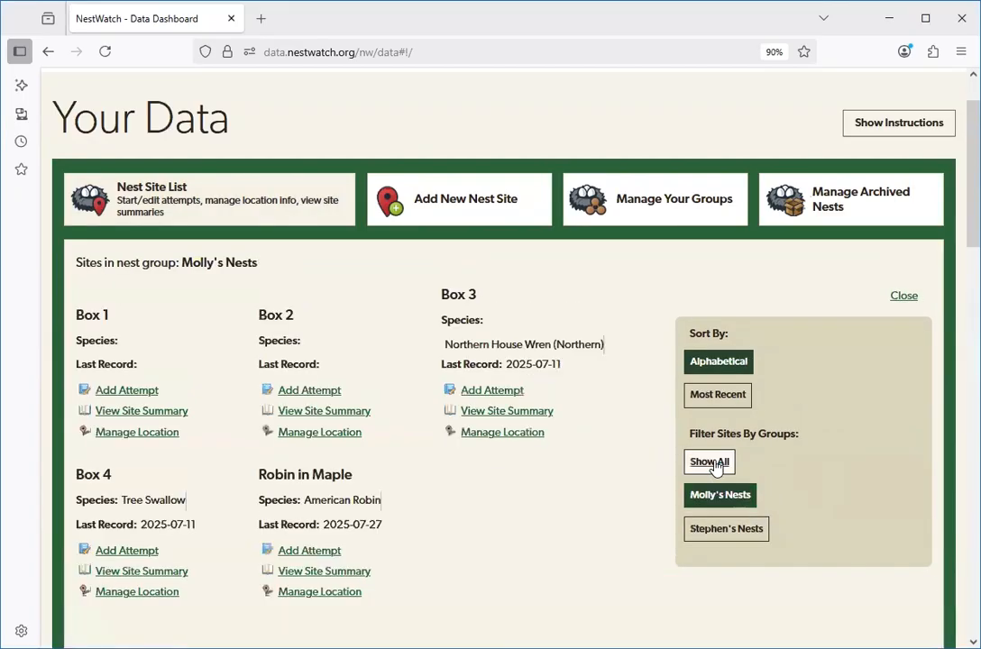
left_click(724, 530)
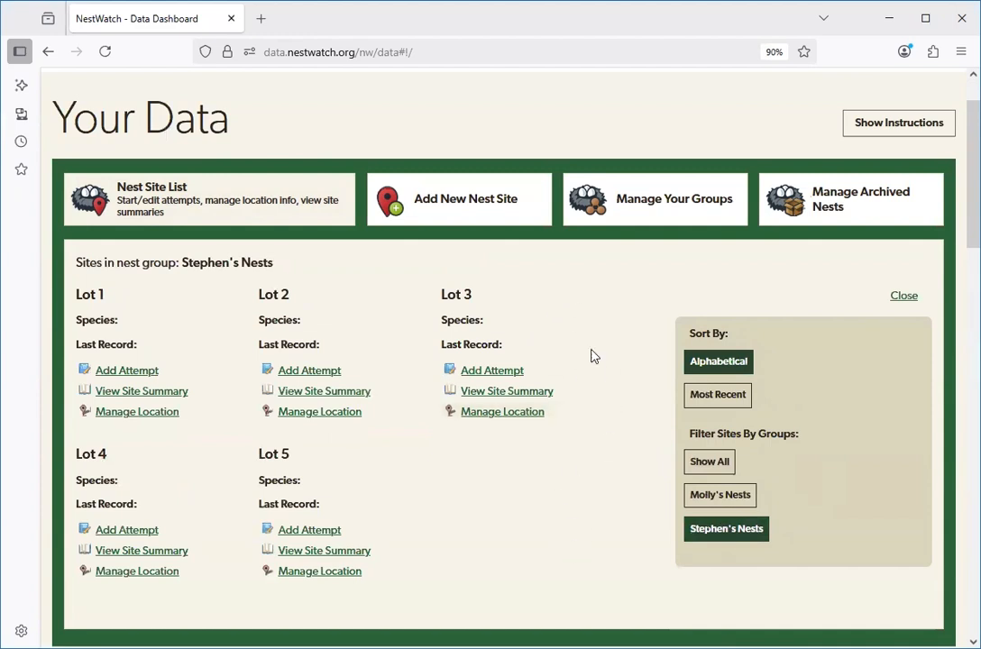
left_click(713, 463)
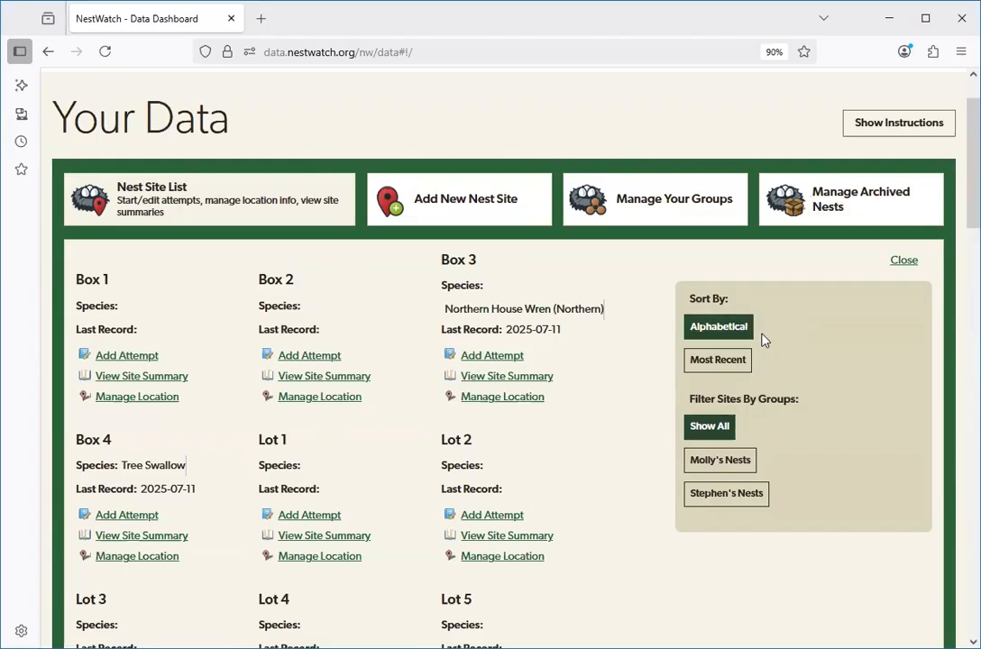
View the nest site list sorted by most recent, return it to alphabetical order, and close the list
left_click(730, 367)
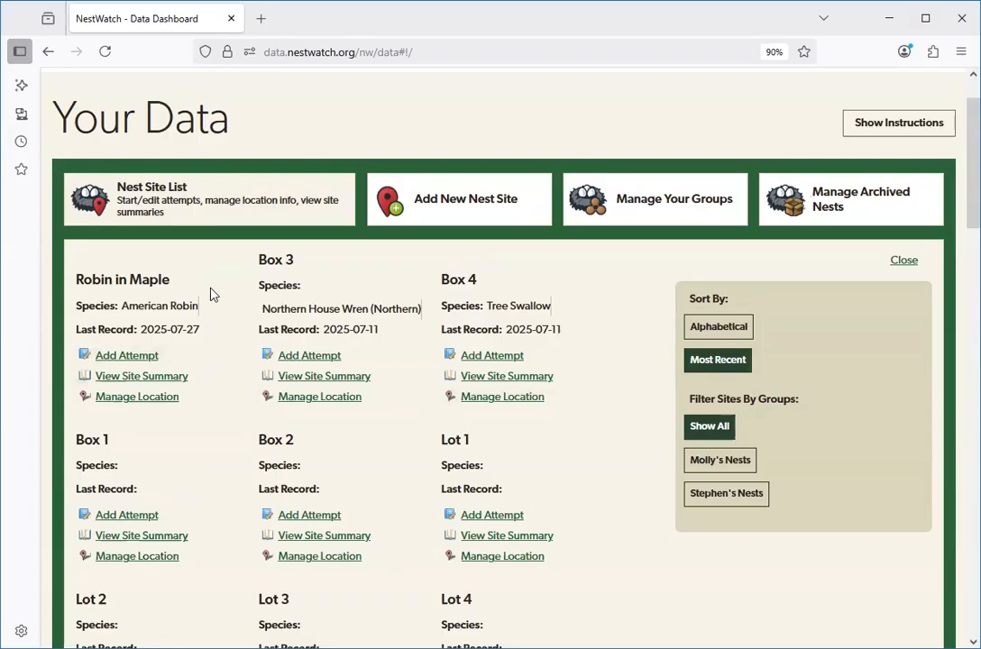
left_click(718, 330)
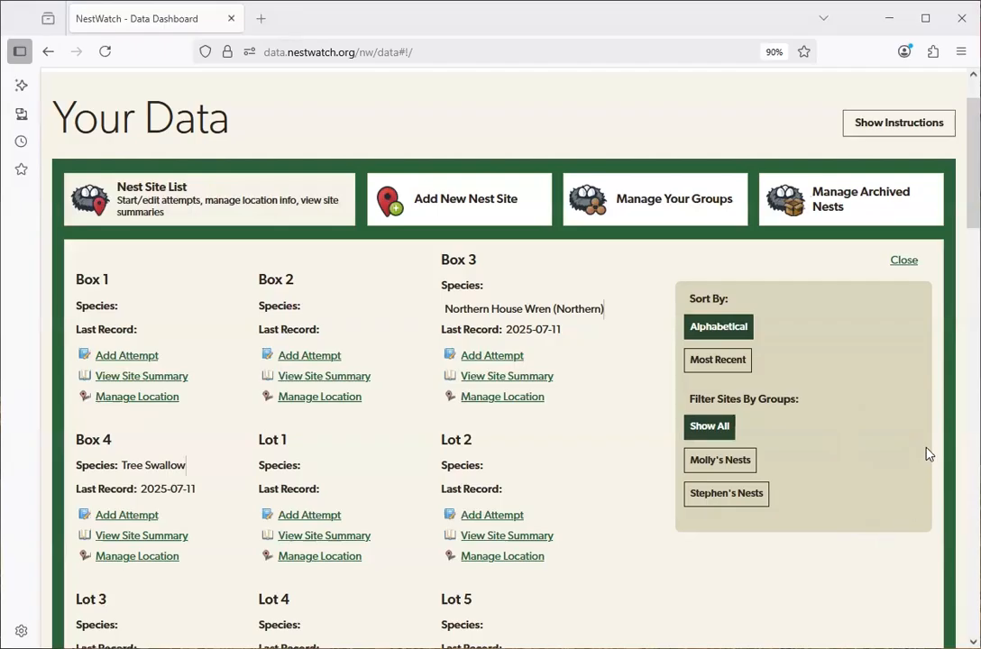
scroll(856, 378, "up", 2)
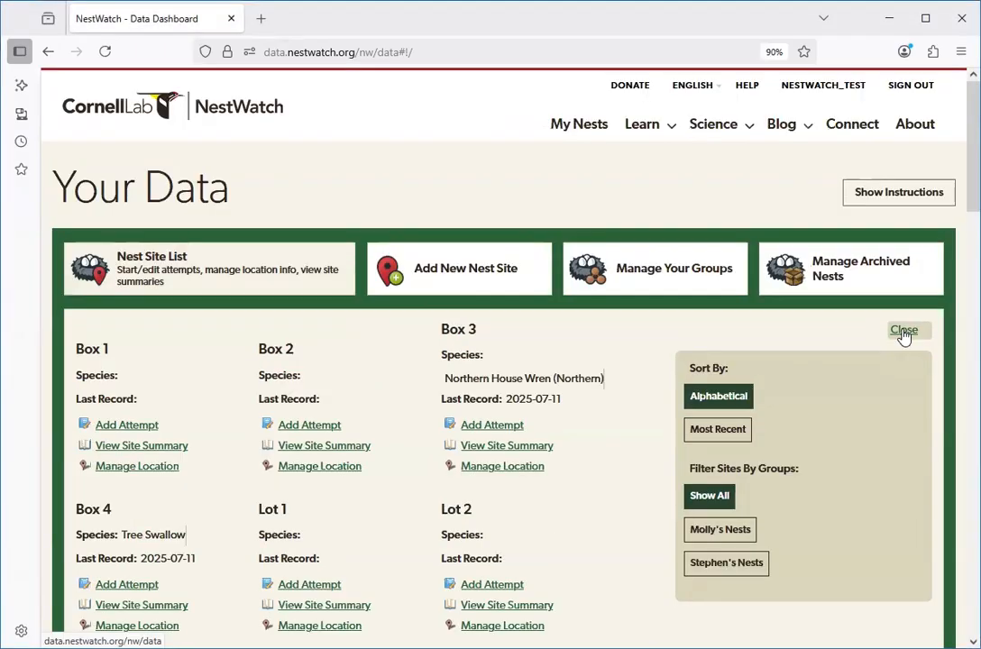
left_click(903, 330)
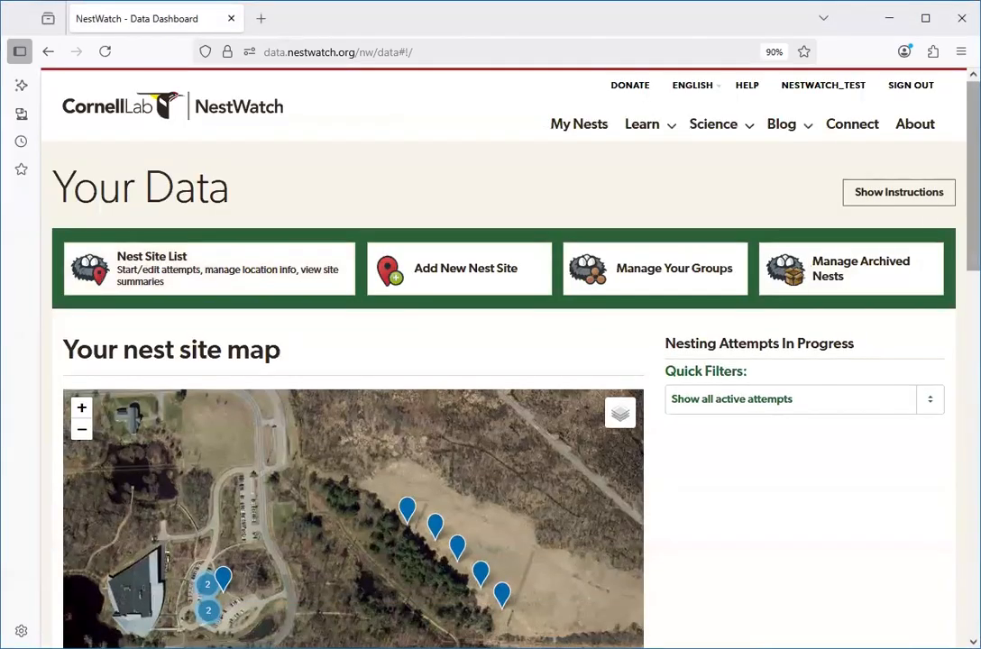
Examine the 2025 Quick Summary and the data download options below the nest site map
scroll(505, 361, "down", 5)
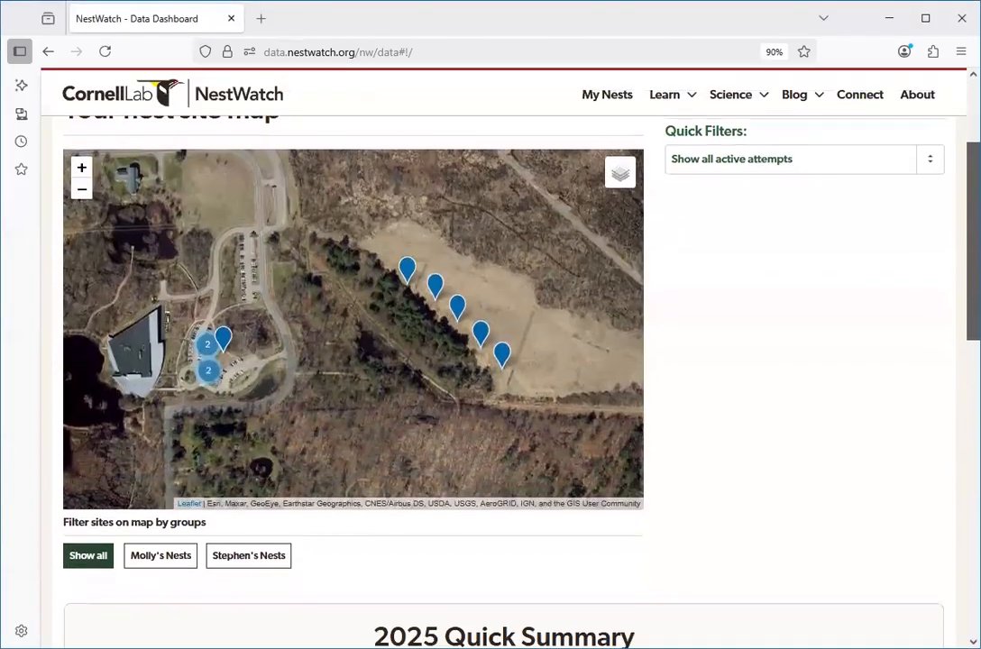
scroll(505, 360, "down", 5)
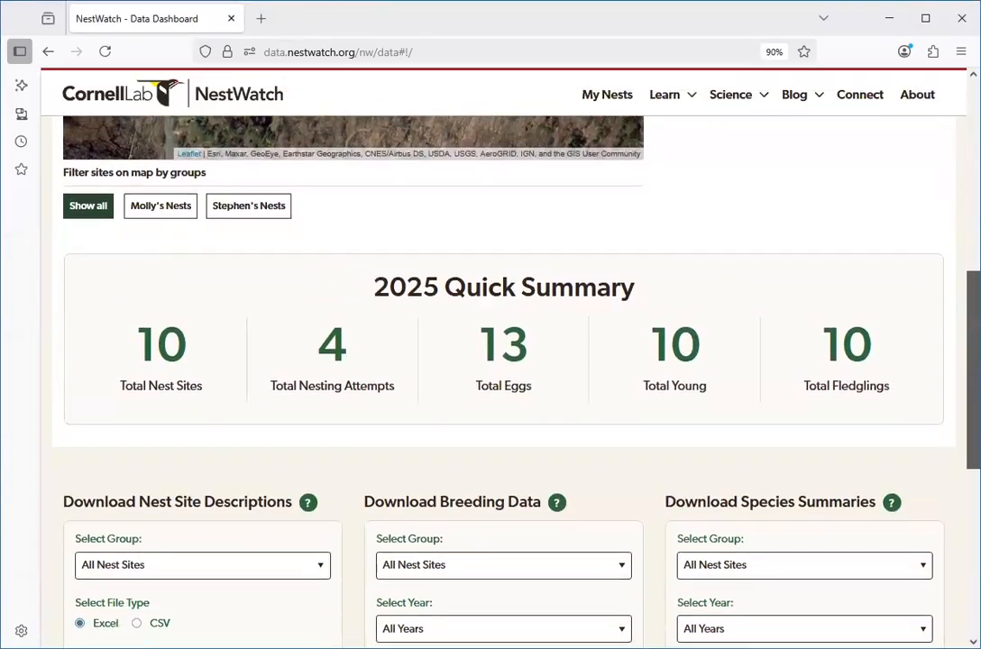
scroll(505, 361, "down", 2)
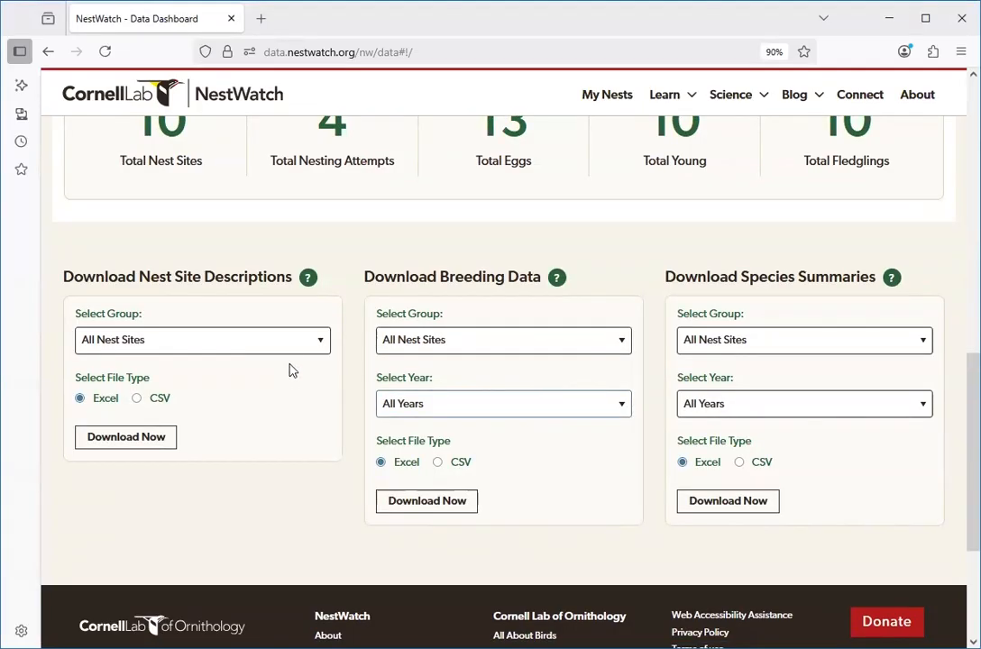
View the group choices for nest site descriptions, and set the breeding data download to the first custom group and the year 2025
left_click(280, 343)
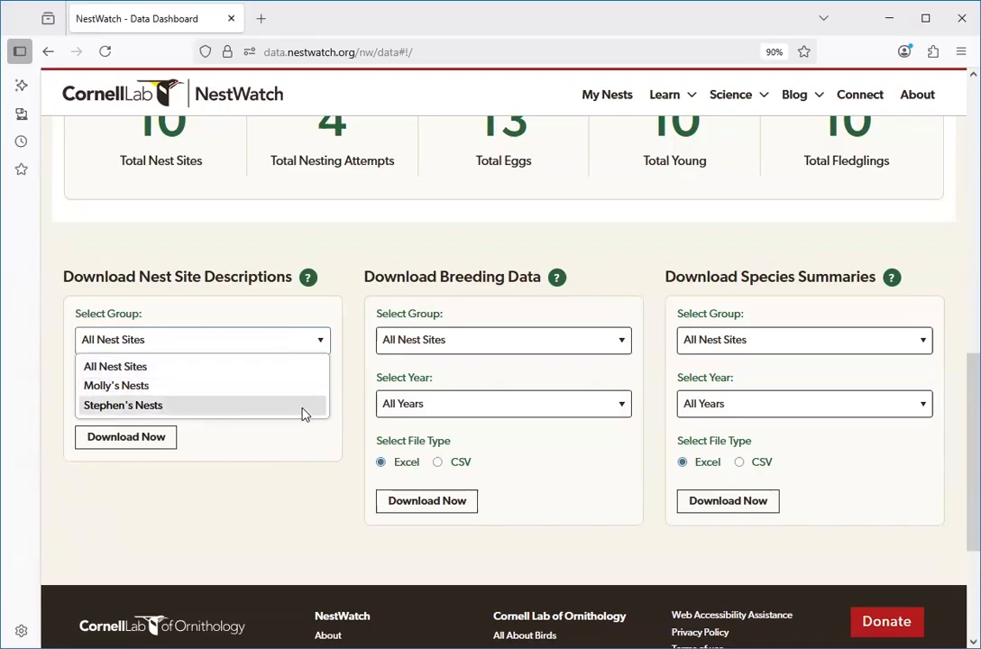
left_click(311, 469)
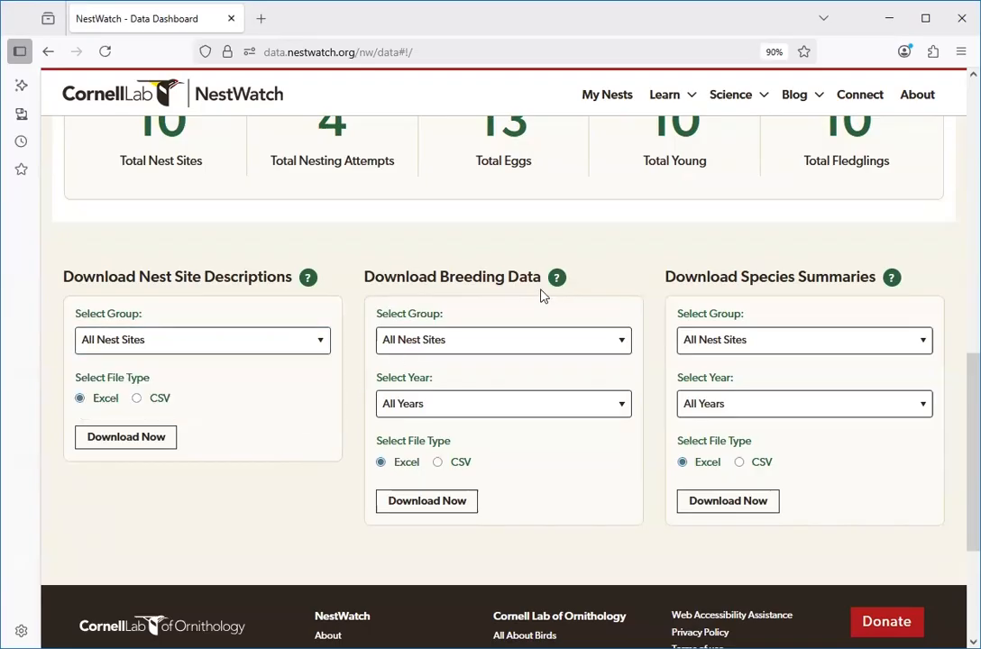
left_click(488, 351)
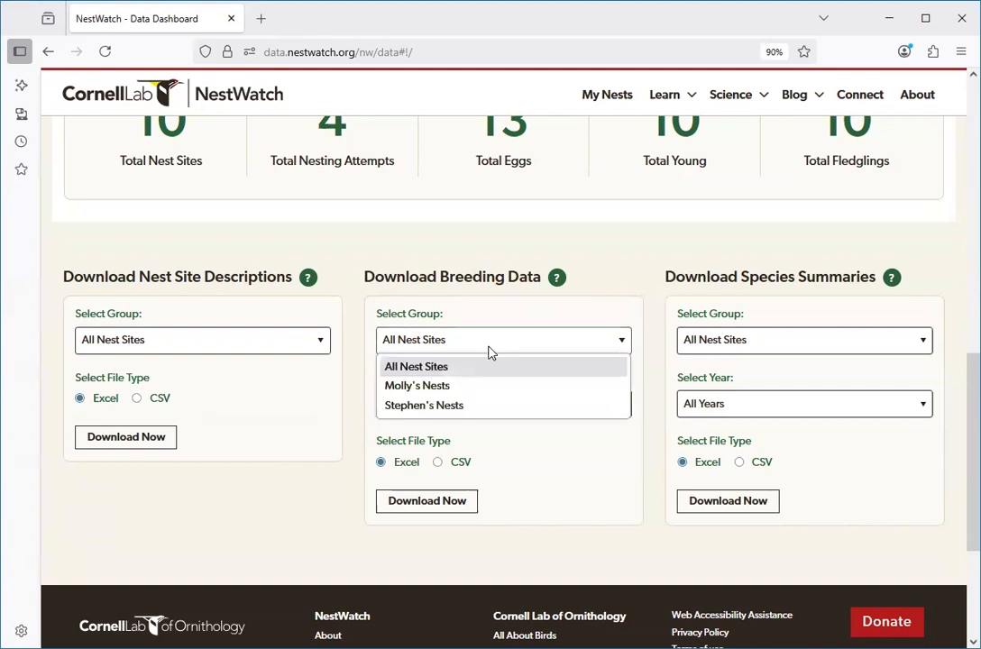
left_click(462, 390)
left_click(463, 403)
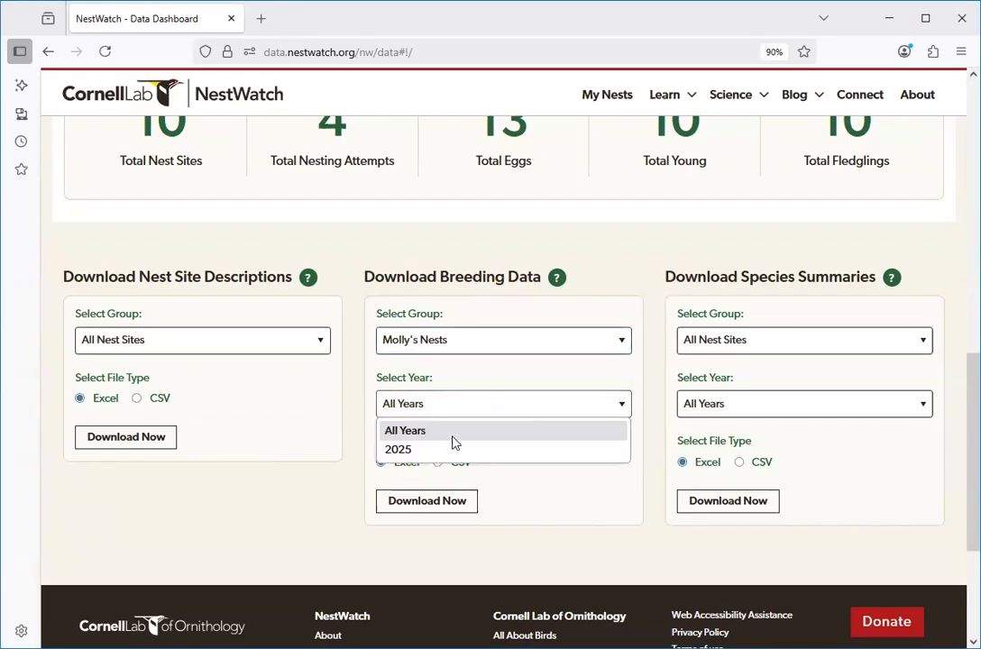
left_click(455, 451)
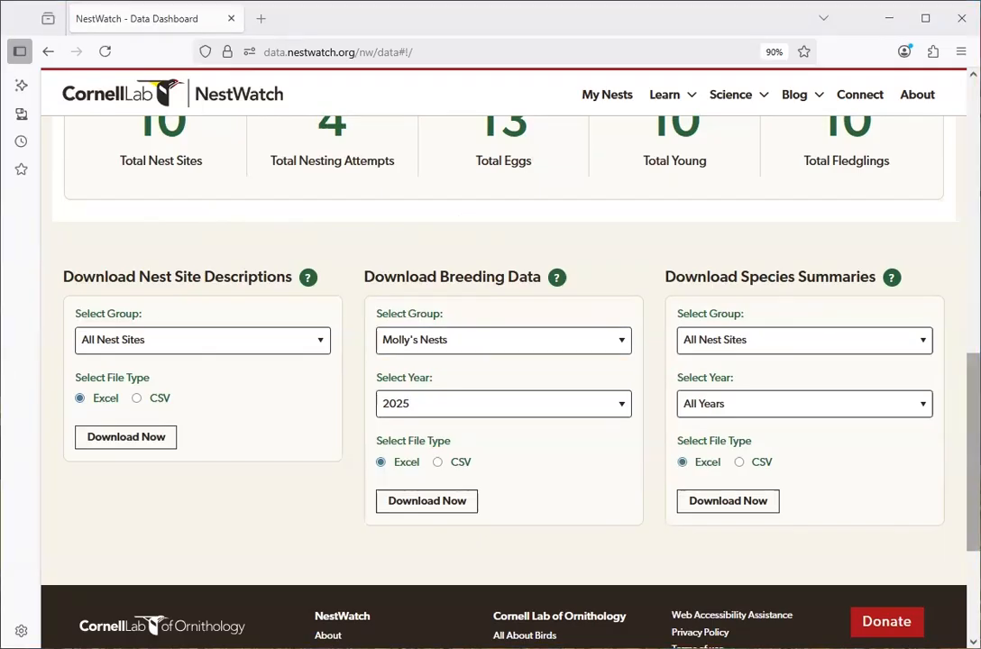
Return to the nest site map and the site management options at the beginning of the Your Data page
scroll(505, 361, "up", 10)
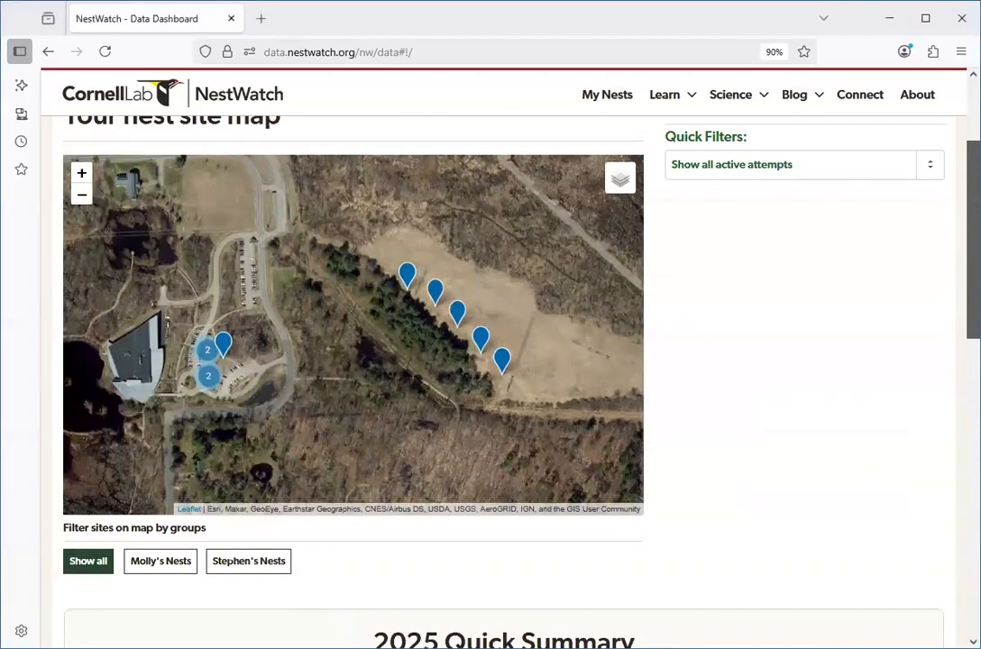
scroll(505, 361, "up", 3)
scroll(505, 361, "up", 1)
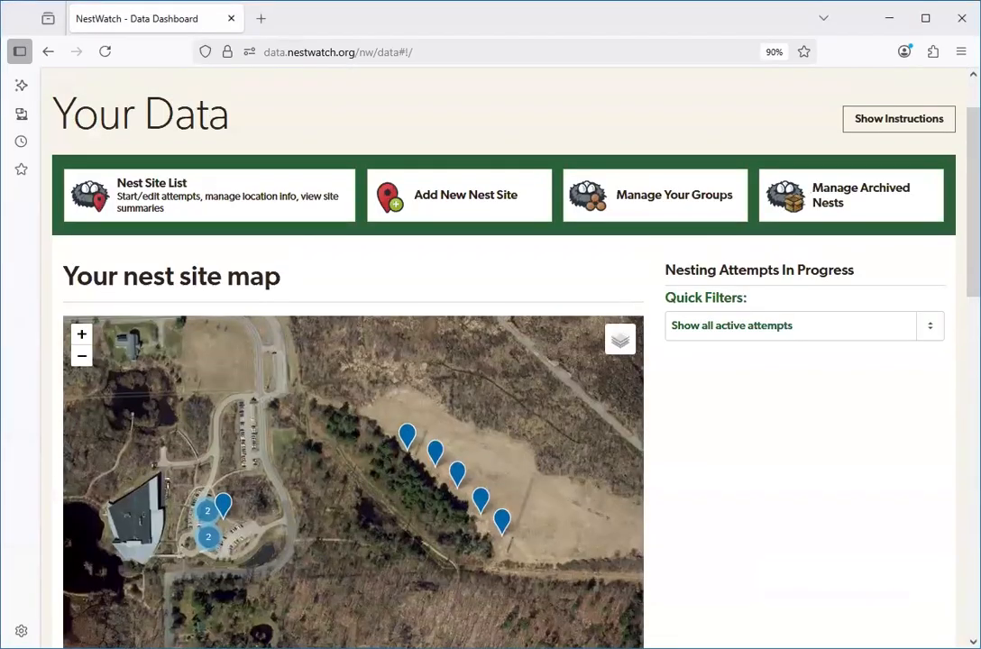